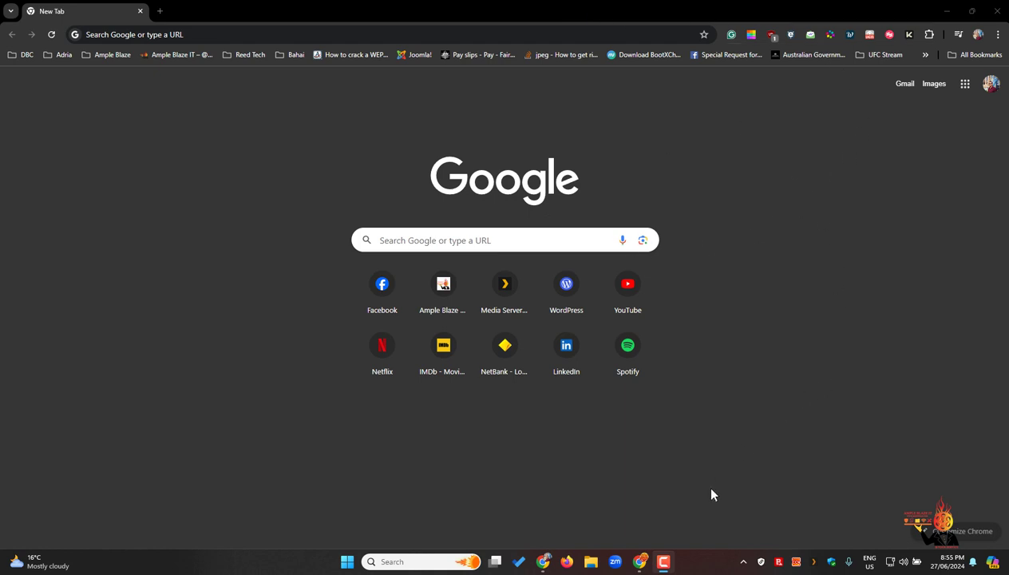
Open a window for the new profile, then return to the original dark-themed profile window
{"action": "left_click", "coordinate": [641, 563]}
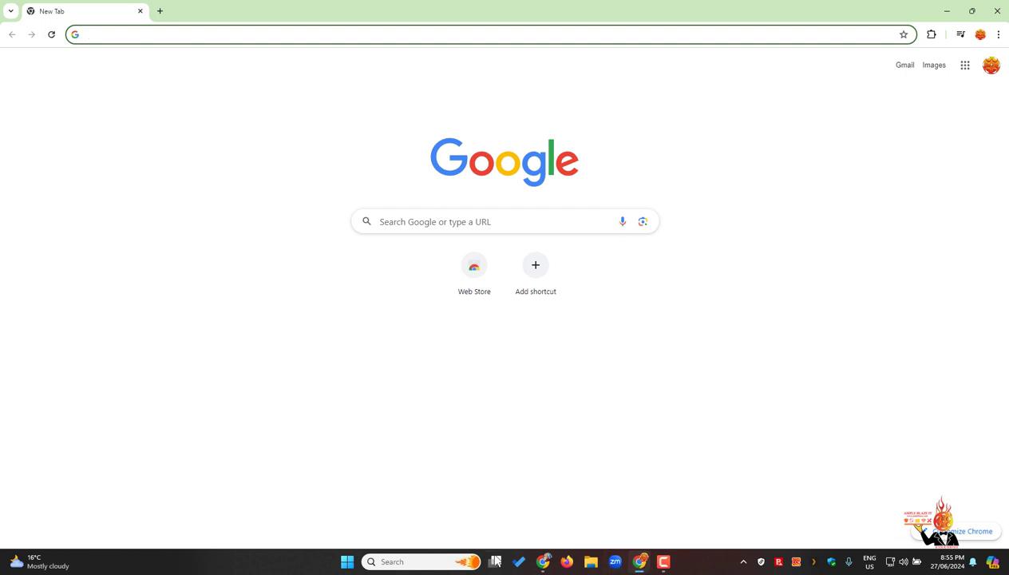
{"action": "left_click", "coordinate": [543, 562]}
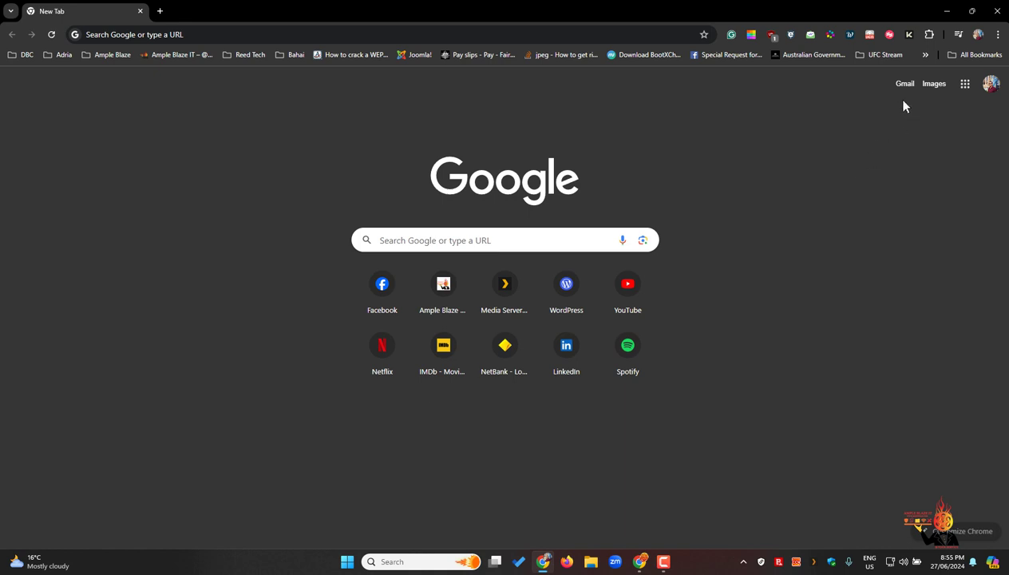
Open the Bookmark manager through the Chrome menu's Bookmarks and lists entry
{"action": "left_click", "coordinate": [993, 38]}
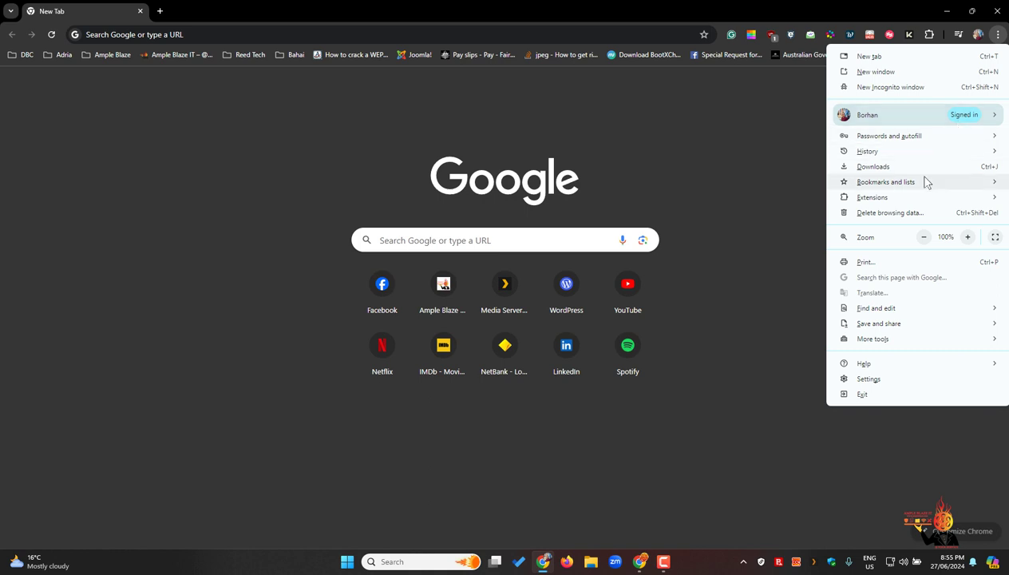
{"action": "mouse_move", "coordinate": [886, 182]}
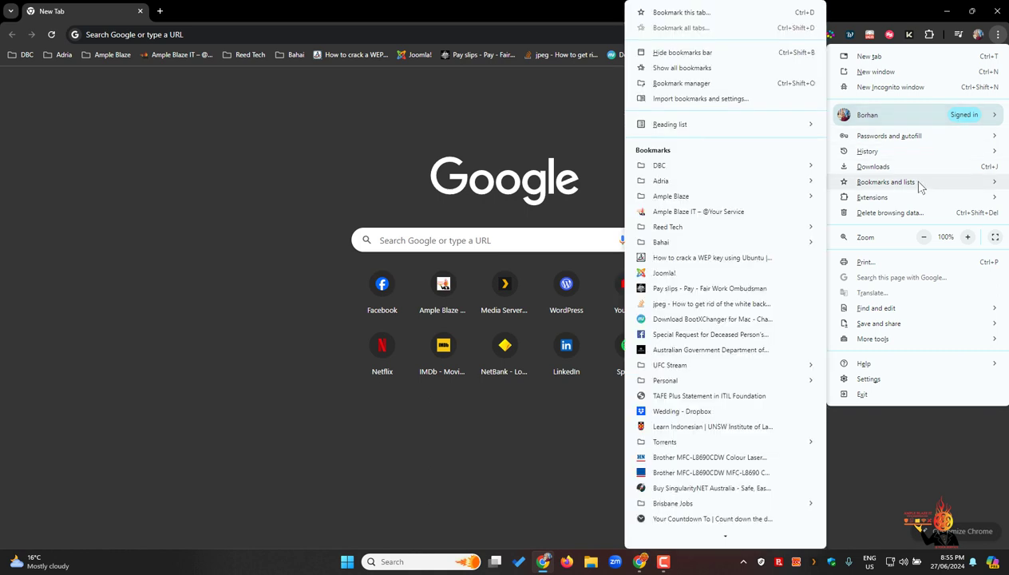
{"action": "left_click", "coordinate": [706, 85]}
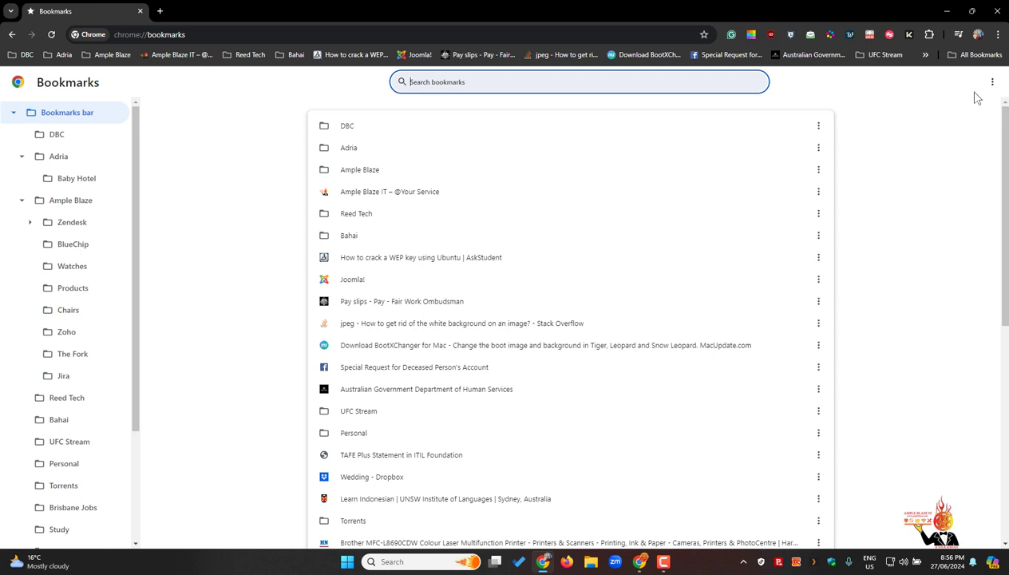
Export the old profile's bookmarks as bookmarks_6_27_24.html into My Shared Folder on drive D
{"action": "left_click", "coordinate": [991, 90]}
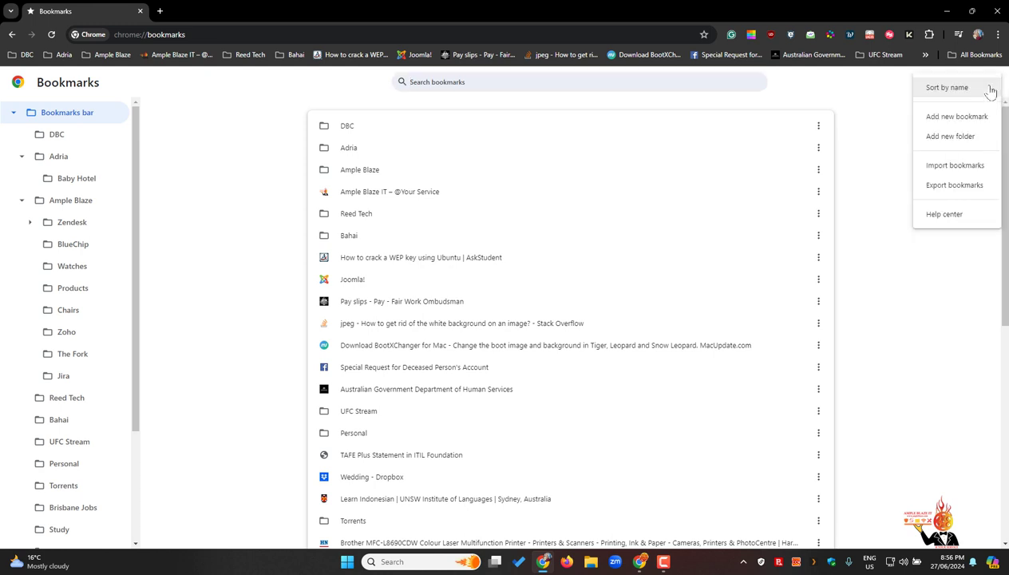
{"action": "left_click", "coordinate": [945, 187]}
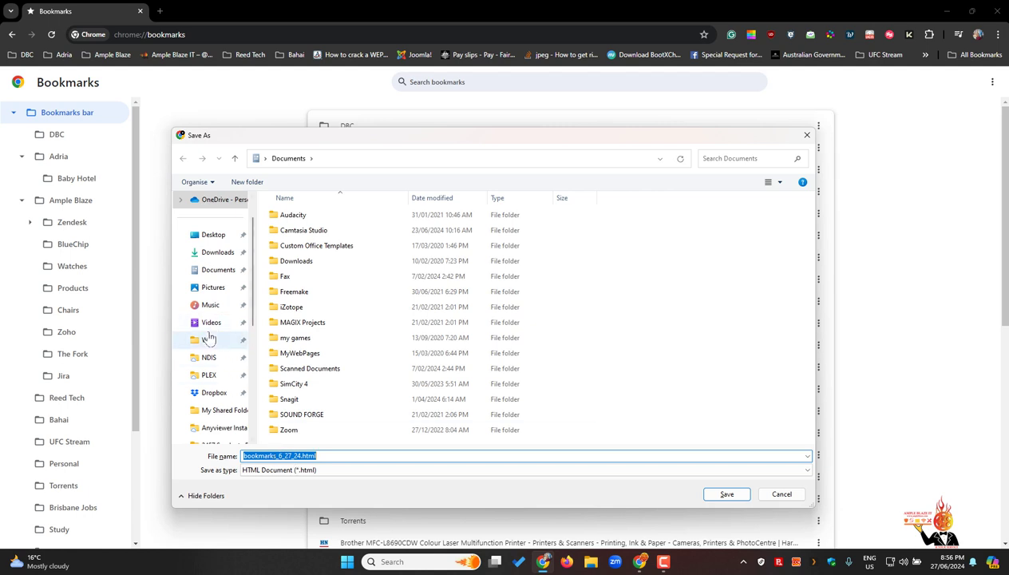
{"action": "scroll", "coordinate": [208, 339], "scroll_direction": "up", "scroll_amount": 2}
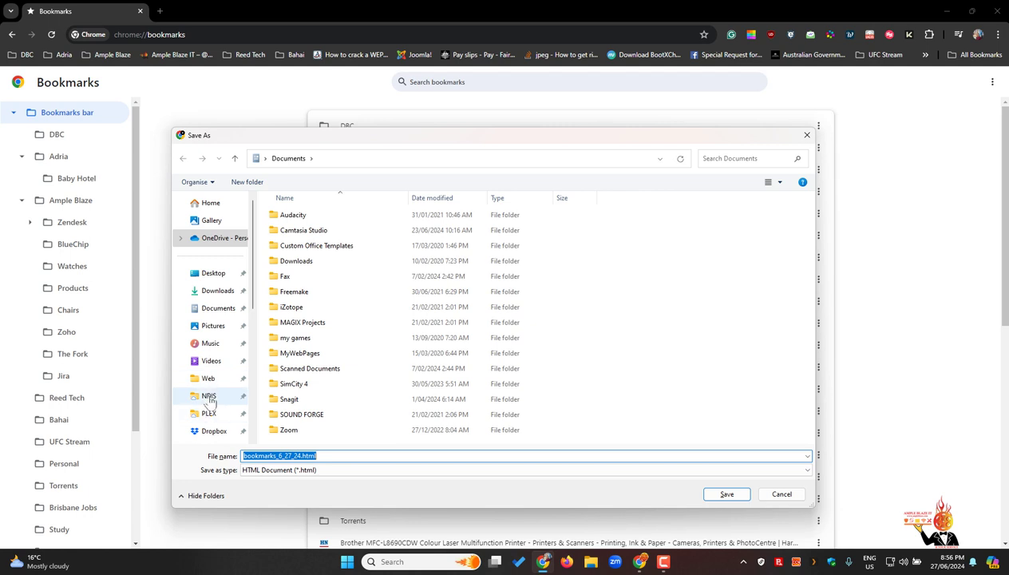
{"action": "scroll", "coordinate": [208, 390], "scroll_direction": "down", "scroll_amount": 3}
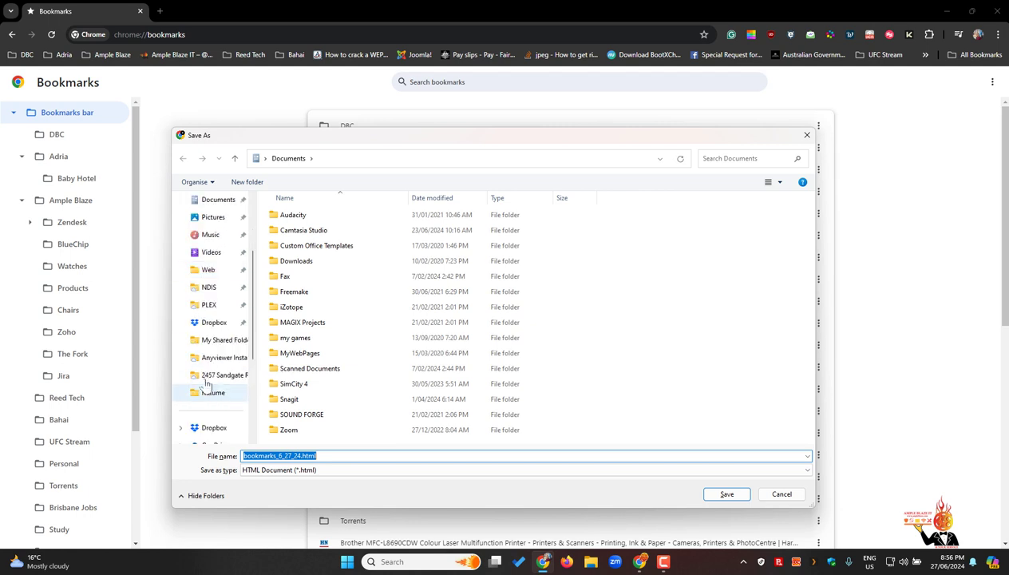
{"action": "left_click", "coordinate": [217, 341]}
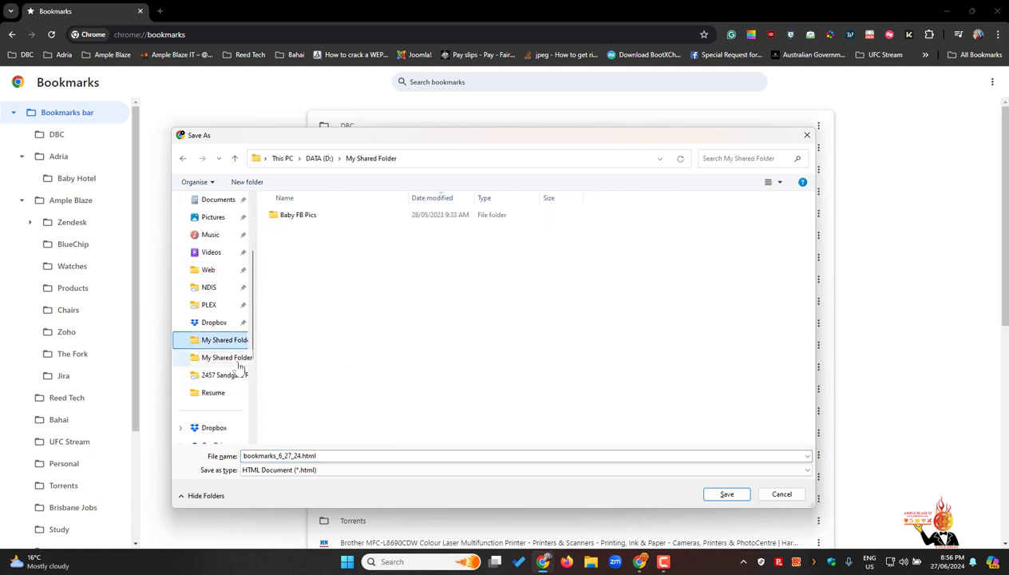
{"action": "left_click", "coordinate": [724, 496]}
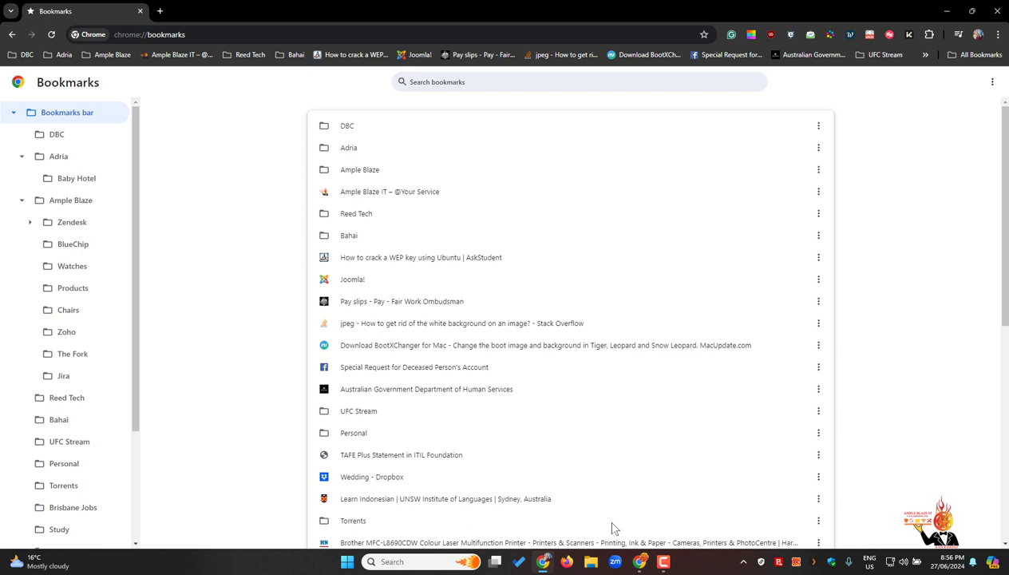
{"action": "left_click", "coordinate": [587, 563]}
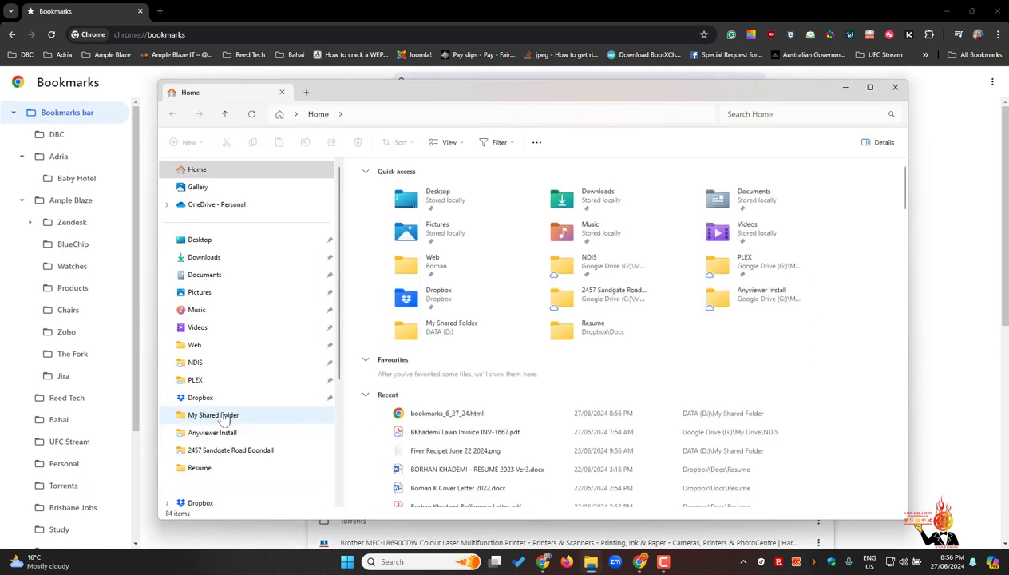
{"action": "left_click", "coordinate": [214, 417]}
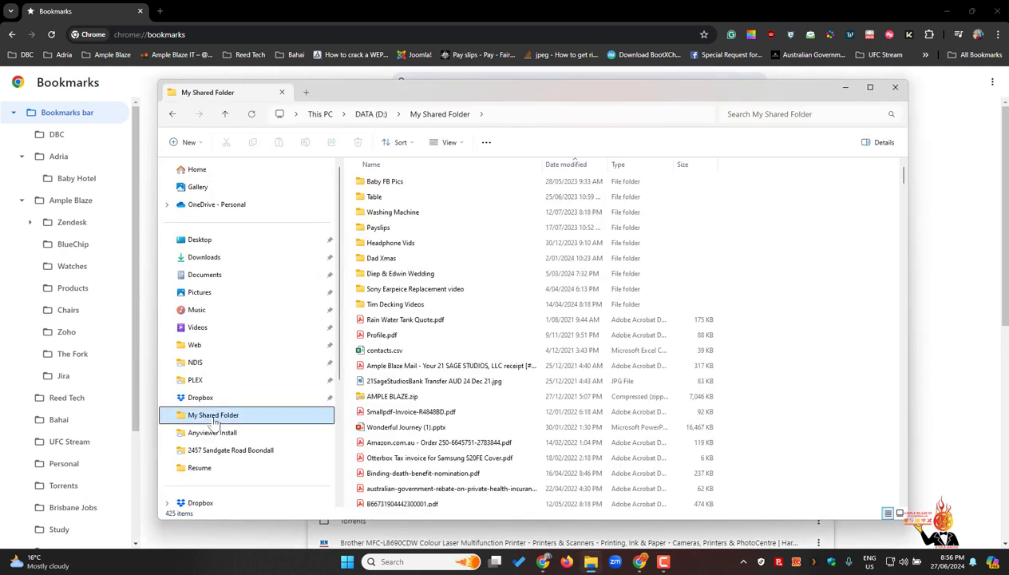
{"action": "scroll", "coordinate": [456, 367], "scroll_direction": "down", "scroll_amount": 10}
{"action": "scroll", "coordinate": [486, 382], "scroll_direction": "down", "scroll_amount": 10}
{"action": "scroll", "coordinate": [486, 382], "scroll_direction": "down", "scroll_amount": 10}
{"action": "scroll", "coordinate": [487, 382], "scroll_direction": "down", "scroll_amount": 10}
{"action": "scroll", "coordinate": [486, 382], "scroll_direction": "down", "scroll_amount": 5}
{"action": "scroll", "coordinate": [486, 381], "scroll_direction": "down", "scroll_amount": 5}
{"action": "scroll", "coordinate": [486, 382], "scroll_direction": "down", "scroll_amount": 5}
{"action": "scroll", "coordinate": [482, 406], "scroll_direction": "down", "scroll_amount": 5}
{"action": "scroll", "coordinate": [482, 407], "scroll_direction": "down", "scroll_amount": 5}
{"action": "scroll", "coordinate": [482, 406], "scroll_direction": "down", "scroll_amount": 5}
{"action": "scroll", "coordinate": [482, 407], "scroll_direction": "down", "scroll_amount": 5}
{"action": "scroll", "coordinate": [481, 406], "scroll_direction": "down", "scroll_amount": 5}
{"action": "scroll", "coordinate": [482, 406], "scroll_direction": "down", "scroll_amount": 4}
{"action": "scroll", "coordinate": [481, 407], "scroll_direction": "down", "scroll_amount": 5}
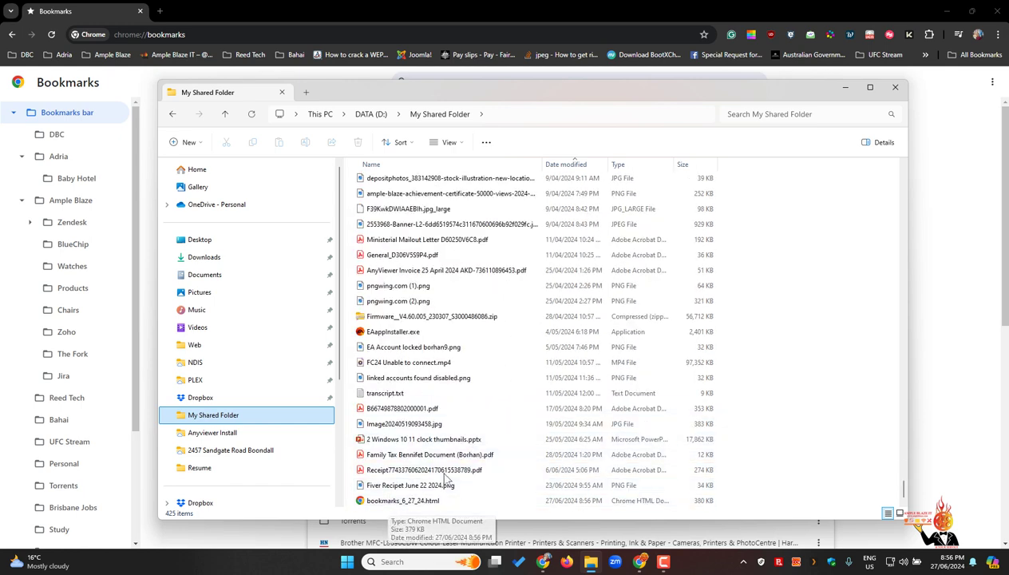
{"action": "left_click", "coordinate": [896, 87]}
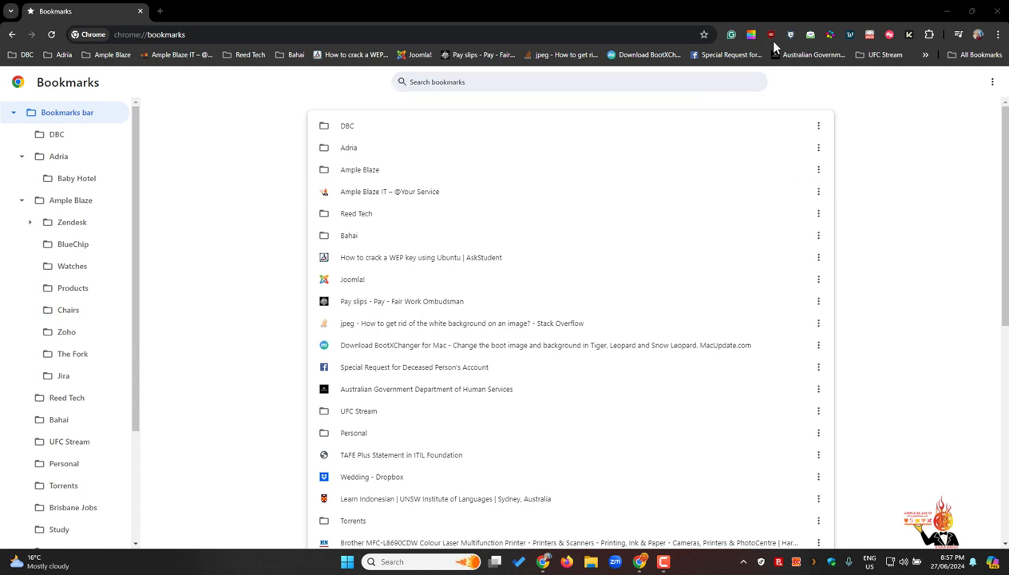
Open Google Password Manager from the profile menu and show its Settings page
{"action": "left_click", "coordinate": [979, 36]}
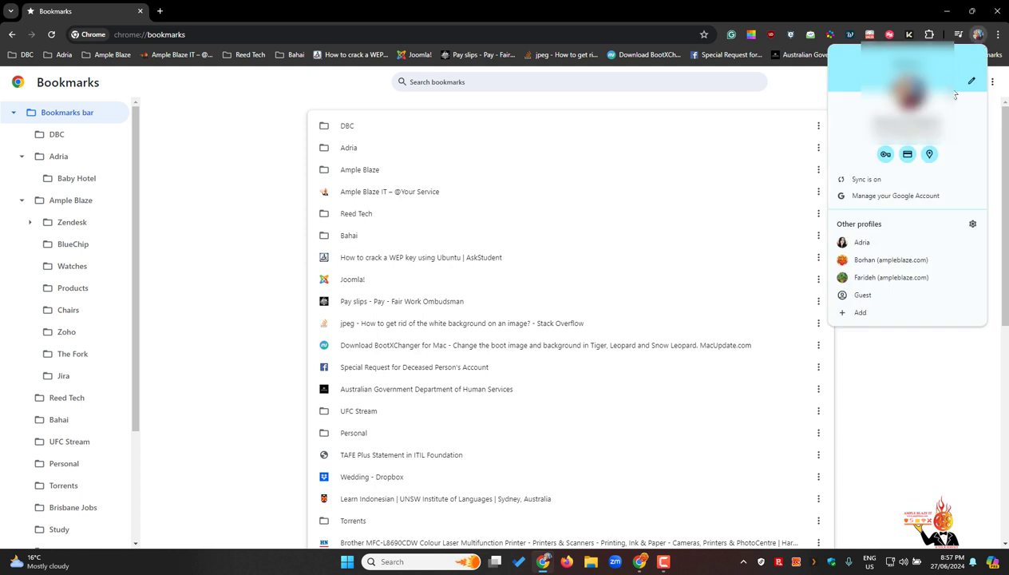
{"action": "left_click", "coordinate": [888, 156]}
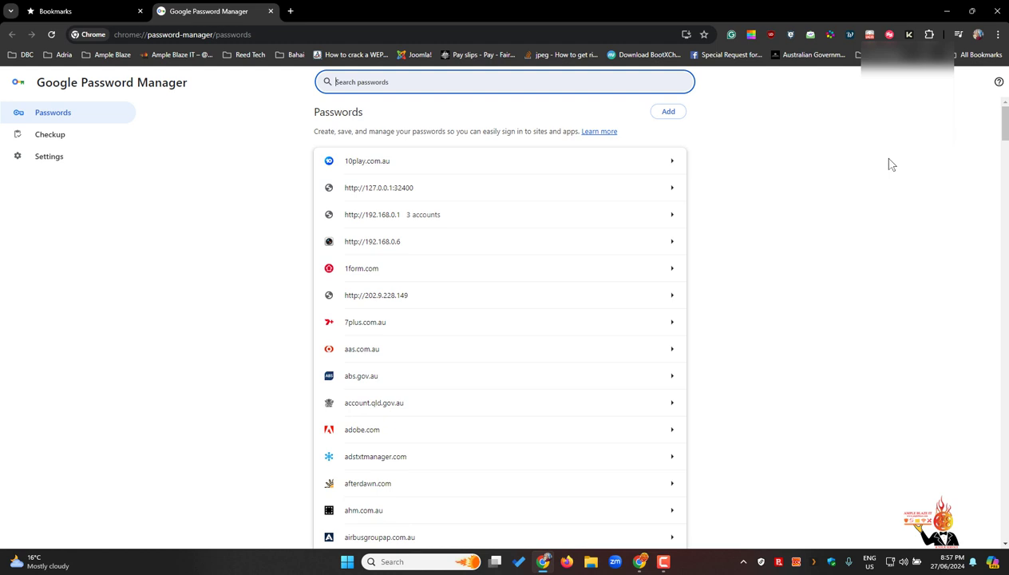
{"action": "left_click", "coordinate": [44, 159]}
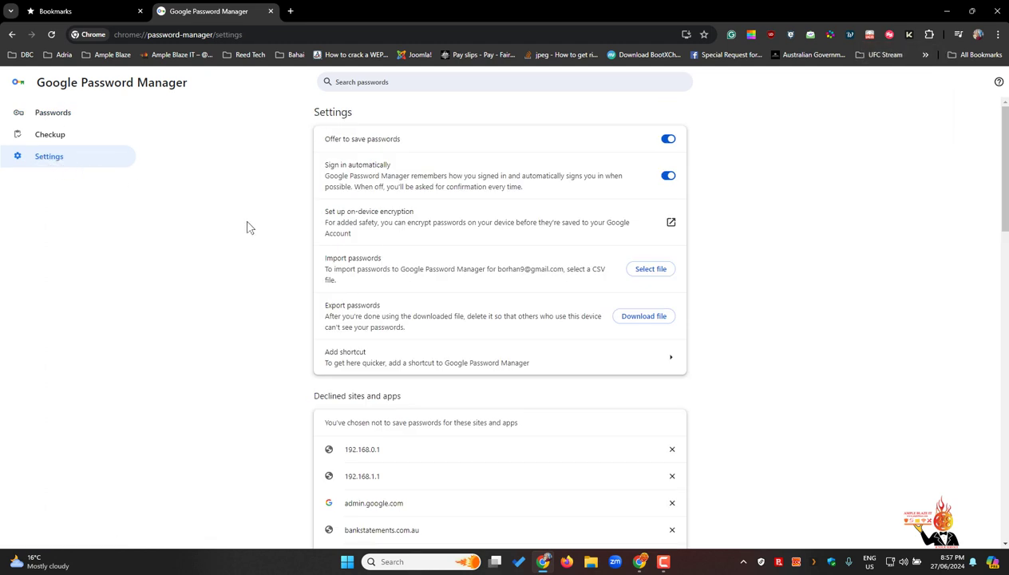
Export saved passwords as Chrome Passwords.csv to My Shared Folder, replacing the existing copy
{"action": "left_click", "coordinate": [652, 323]}
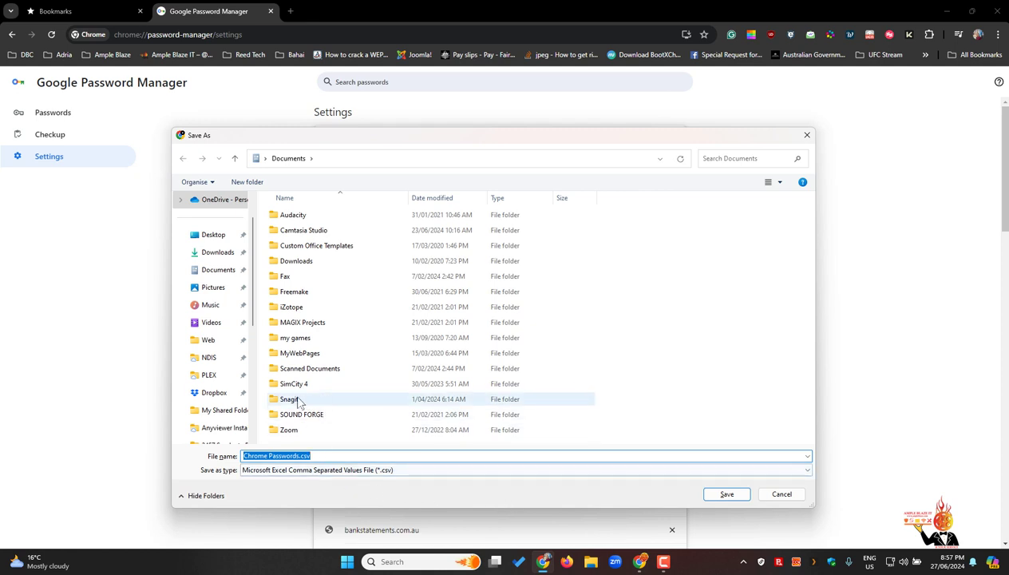
{"action": "left_click", "coordinate": [226, 411]}
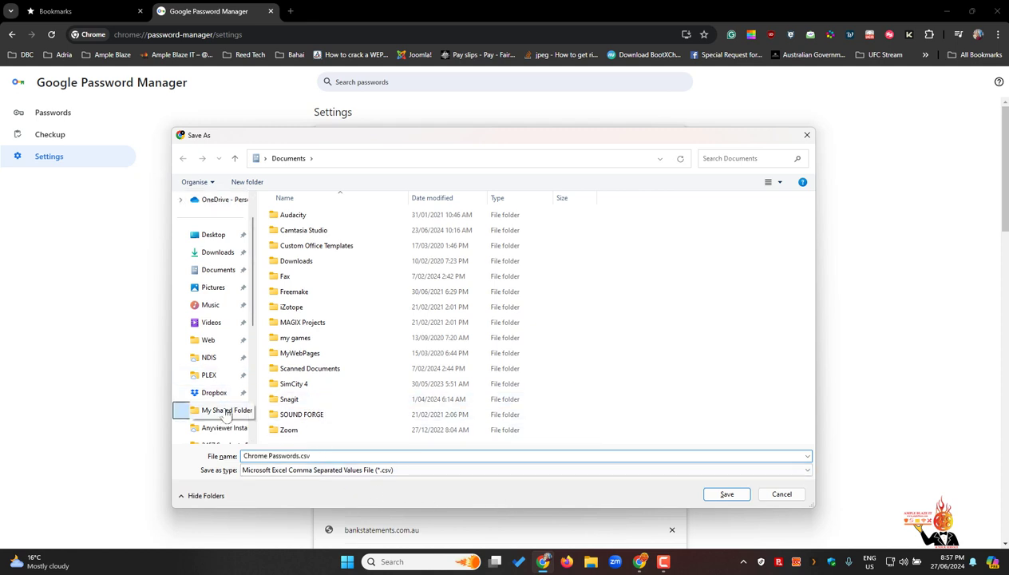
{"action": "left_click", "coordinate": [723, 495]}
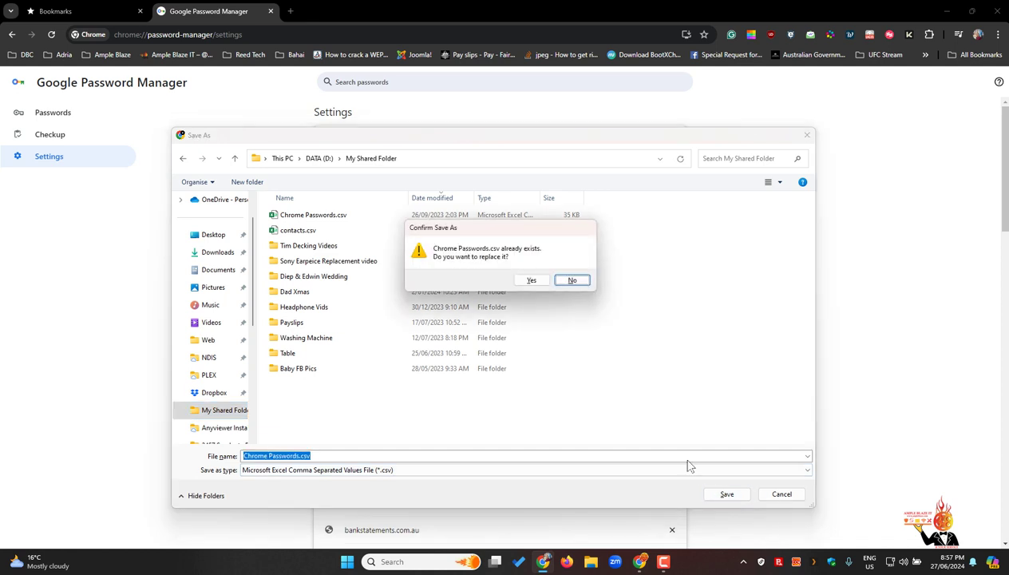
{"action": "left_click", "coordinate": [534, 281]}
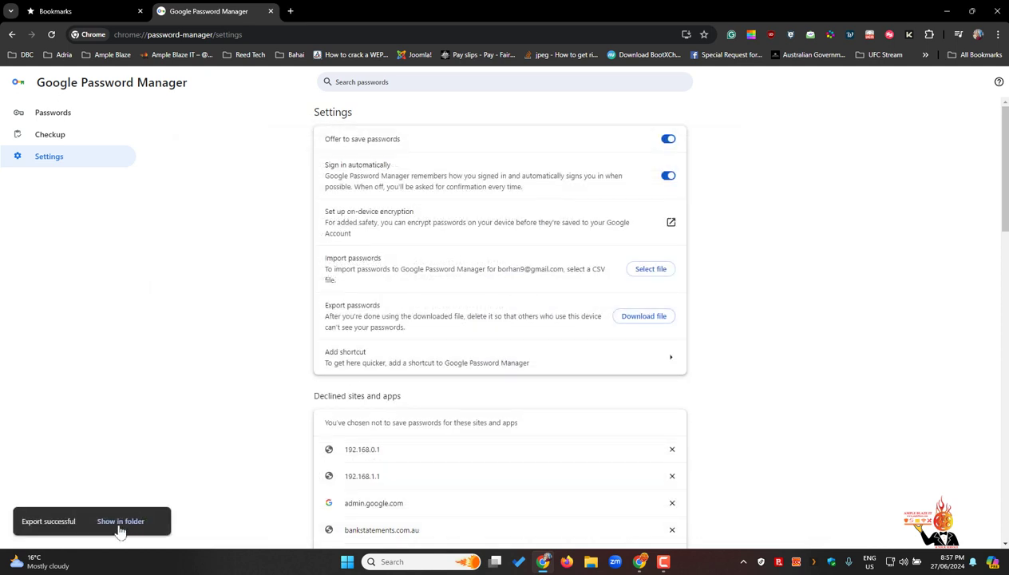
{"action": "left_click", "coordinate": [112, 523]}
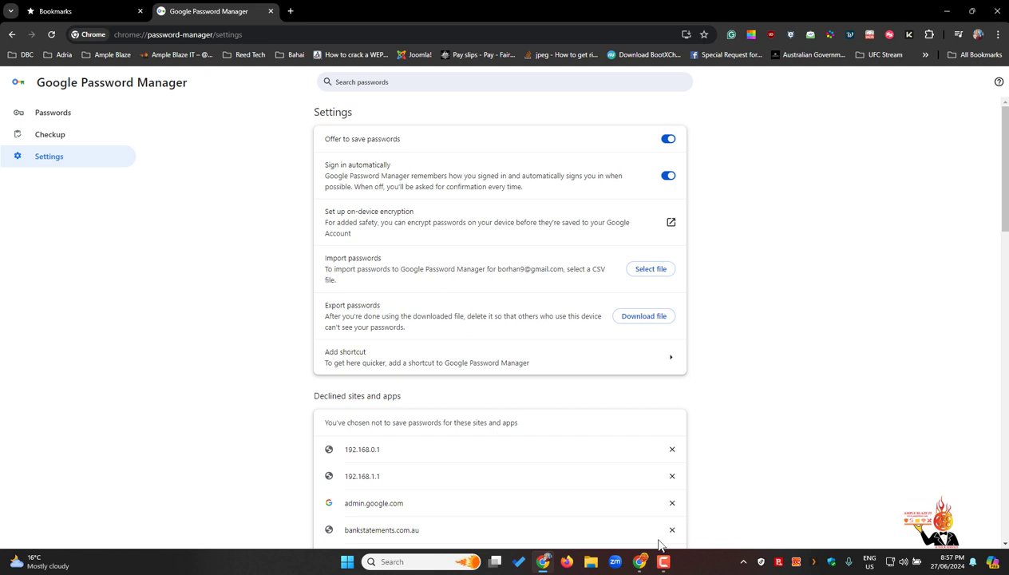
In the new profile window, turn on the bookmarks bar and reopen the bookmark options
{"action": "left_click", "coordinate": [640, 563]}
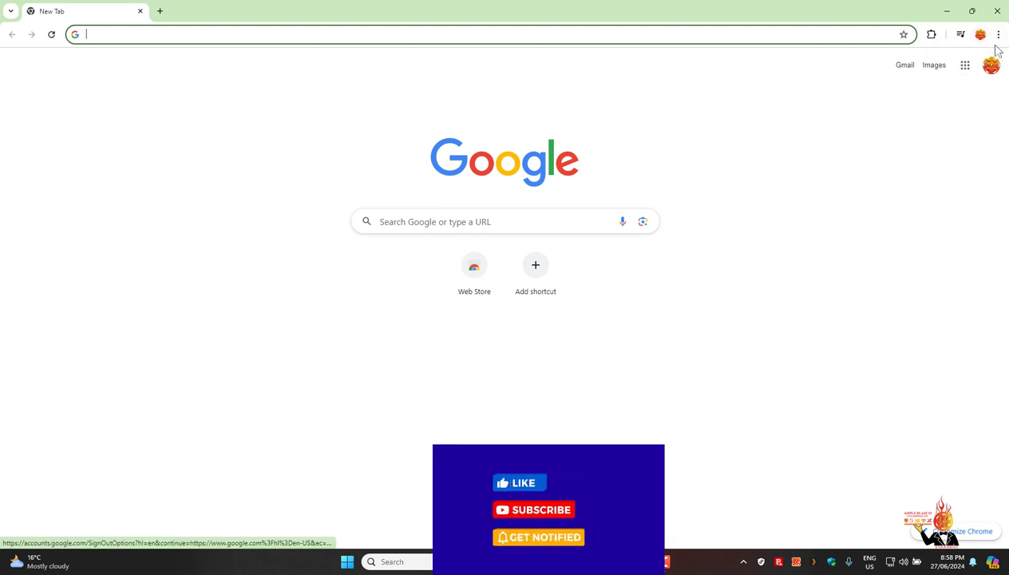
{"action": "left_click", "coordinate": [998, 38]}
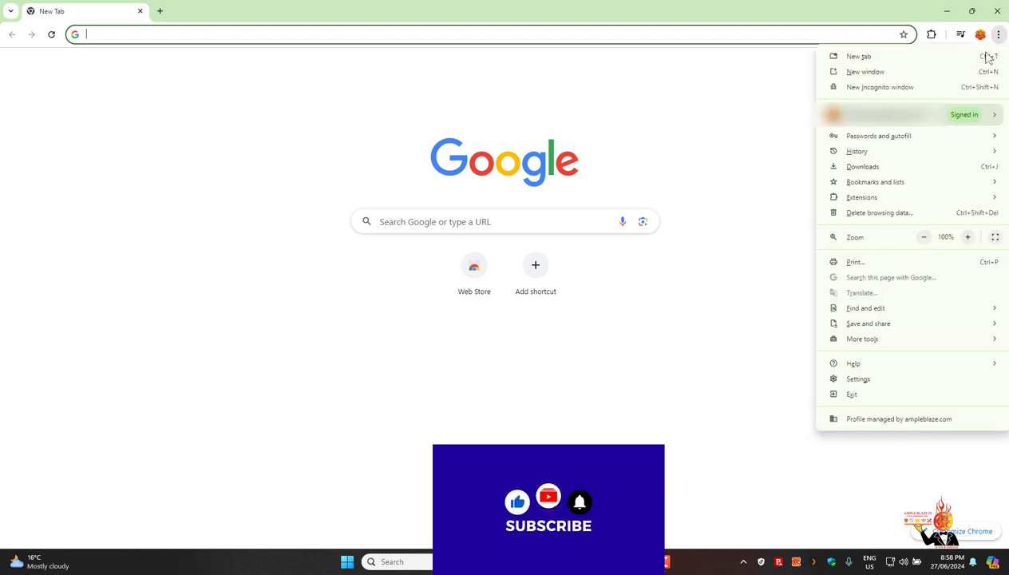
{"action": "mouse_move", "coordinate": [875, 182]}
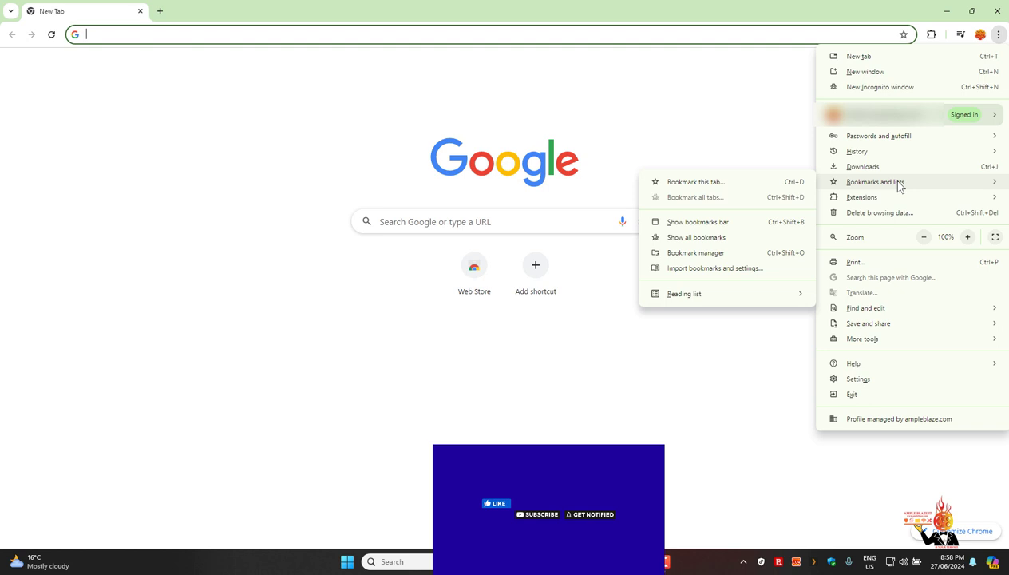
{"action": "left_click", "coordinate": [724, 224]}
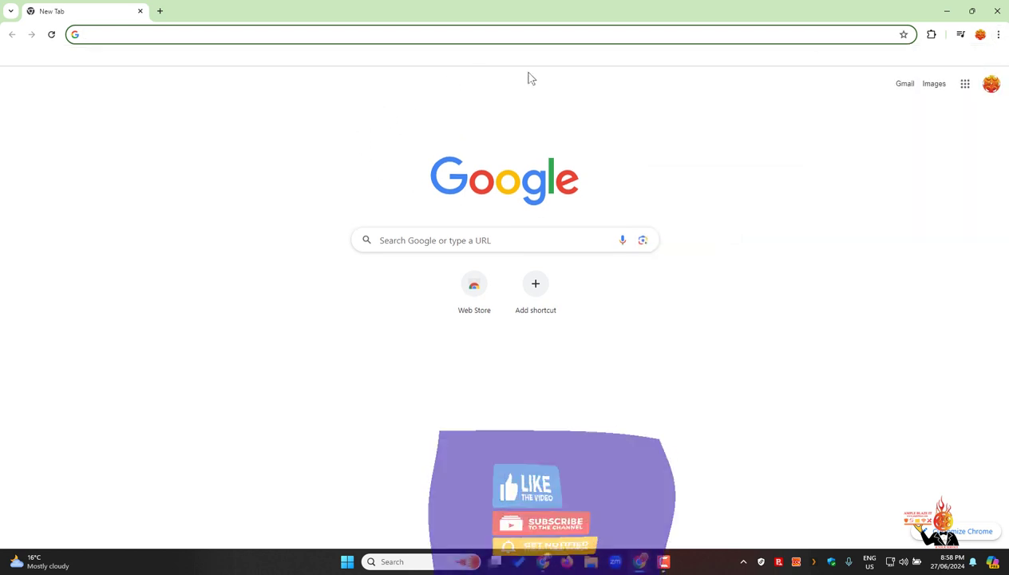
{"action": "left_click", "coordinate": [999, 35]}
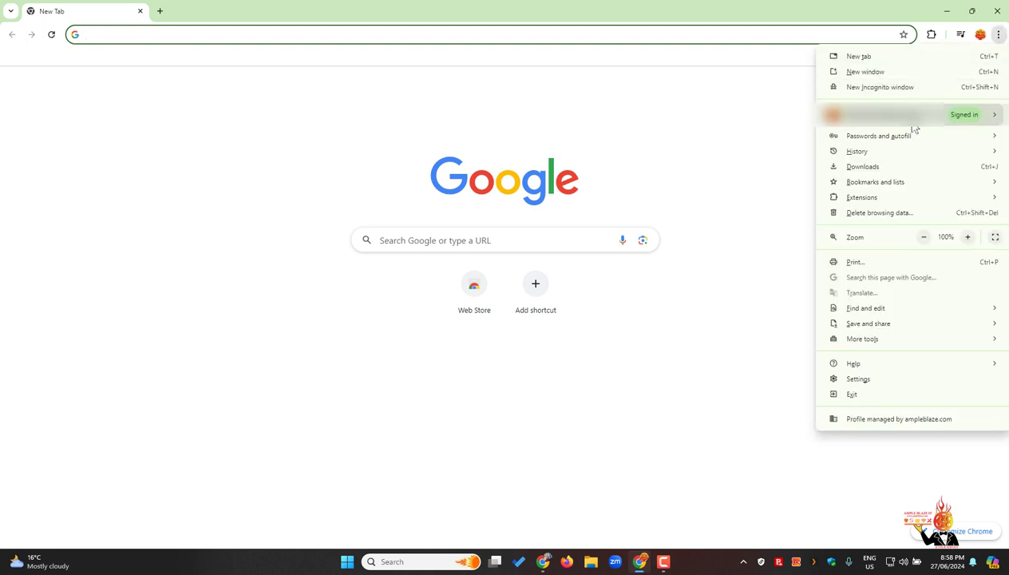
{"action": "mouse_move", "coordinate": [875, 182]}
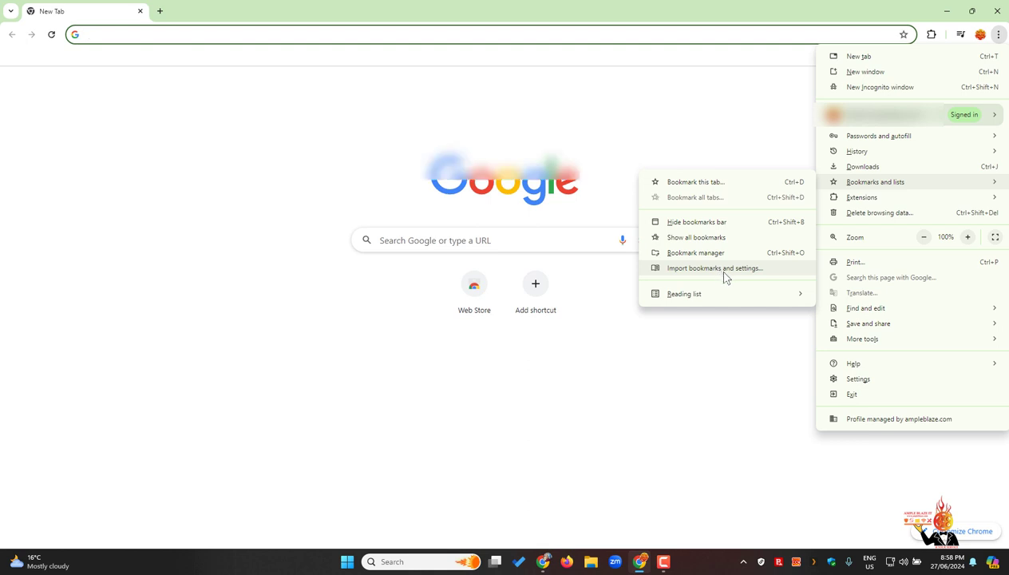
Import bookmarks from the HTML file bookmarks_6_27_24.html in My Shared Folder
{"action": "left_click", "coordinate": [715, 269]}
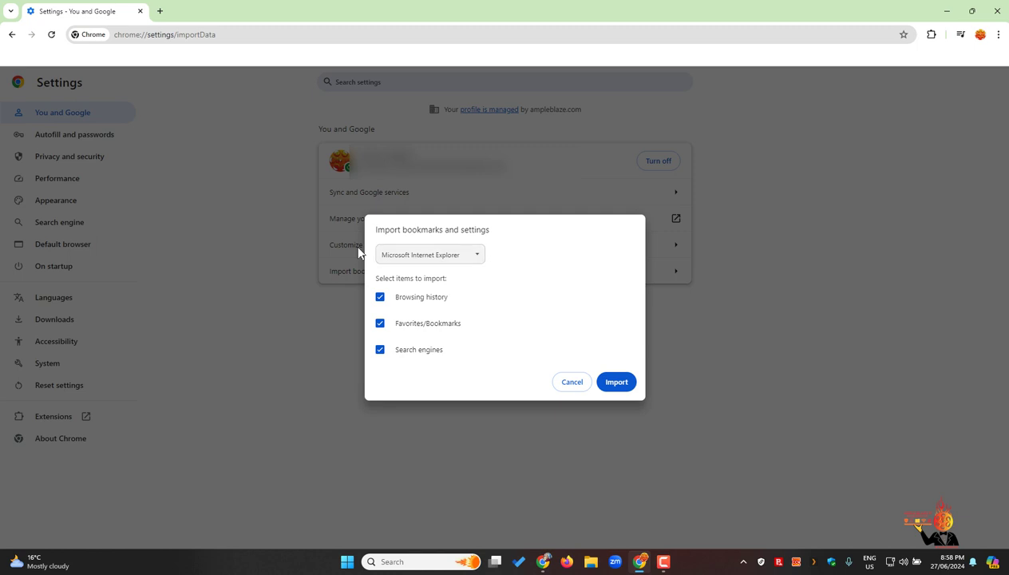
{"action": "left_click", "coordinate": [472, 269]}
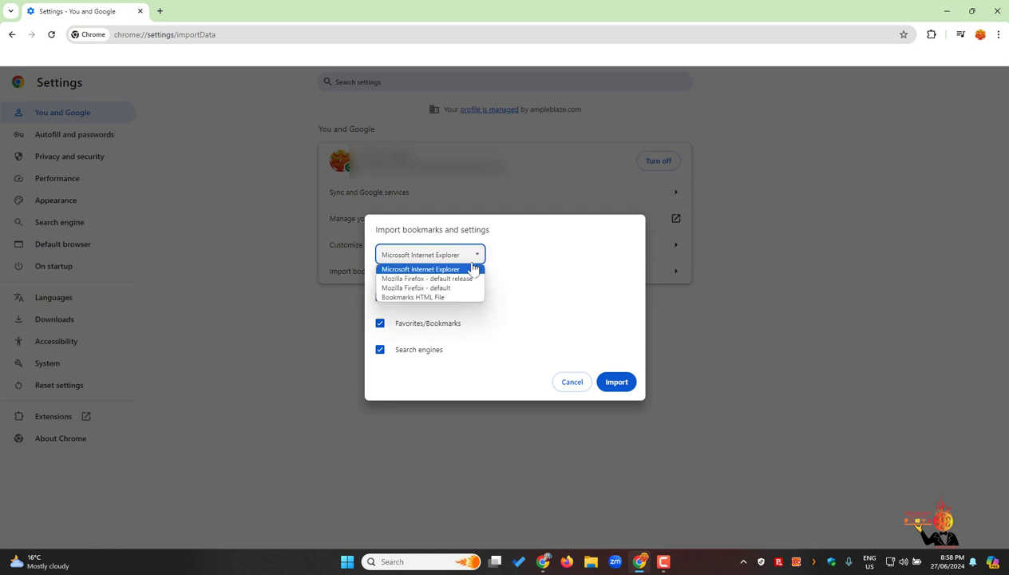
{"action": "left_click", "coordinate": [416, 297]}
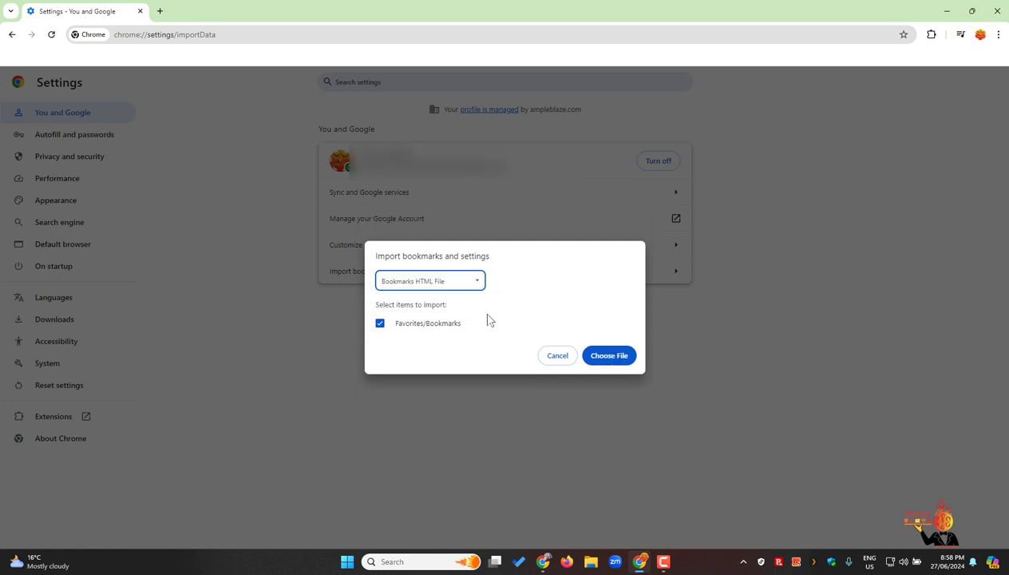
{"action": "left_click", "coordinate": [617, 359]}
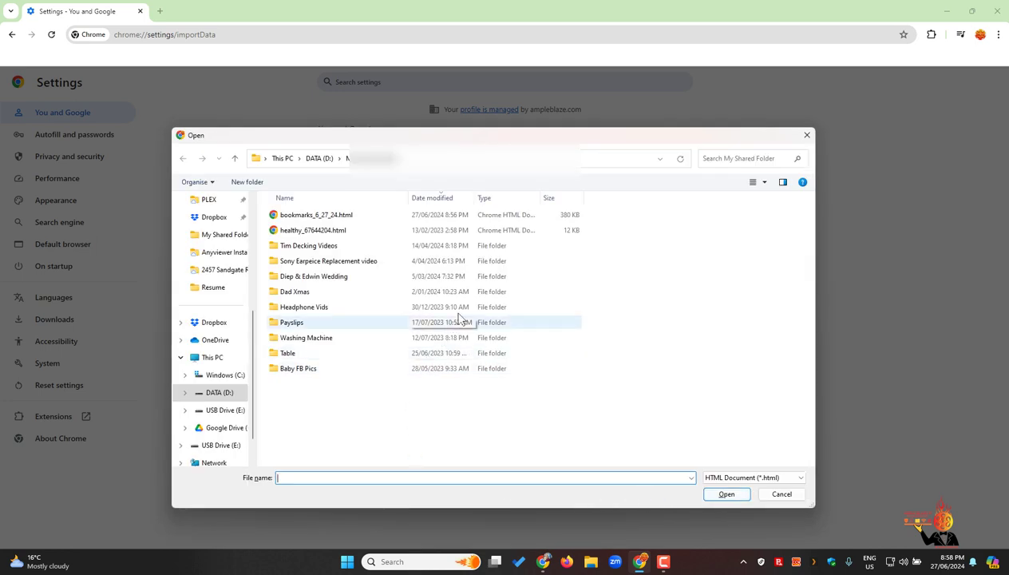
{"action": "left_click", "coordinate": [320, 216]}
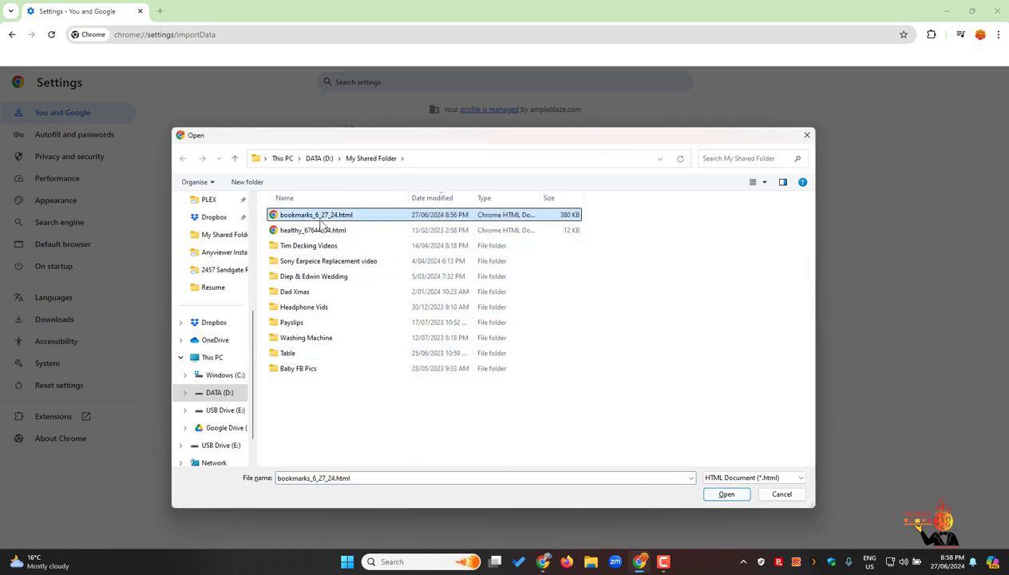
{"action": "left_click", "coordinate": [725, 494]}
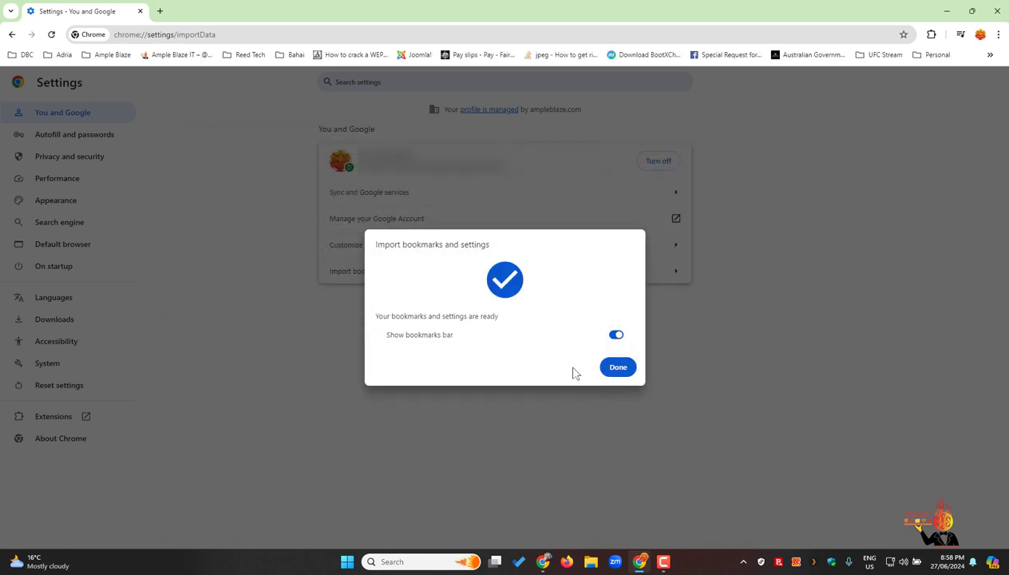
Dismiss the import confirmation and ad privacy notice, and close the Settings tab
{"action": "left_click", "coordinate": [617, 369]}
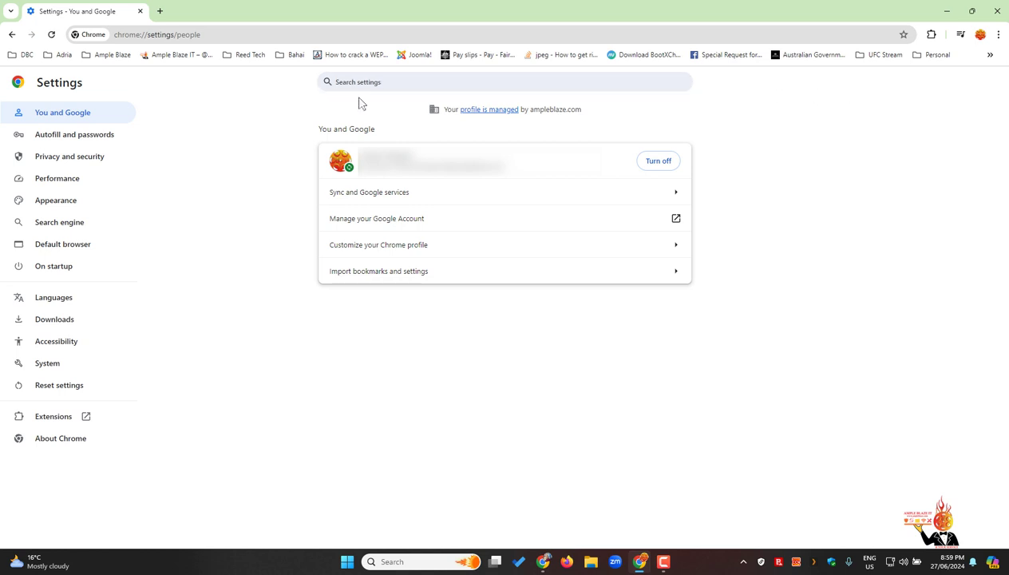
{"action": "left_click", "coordinate": [160, 12]}
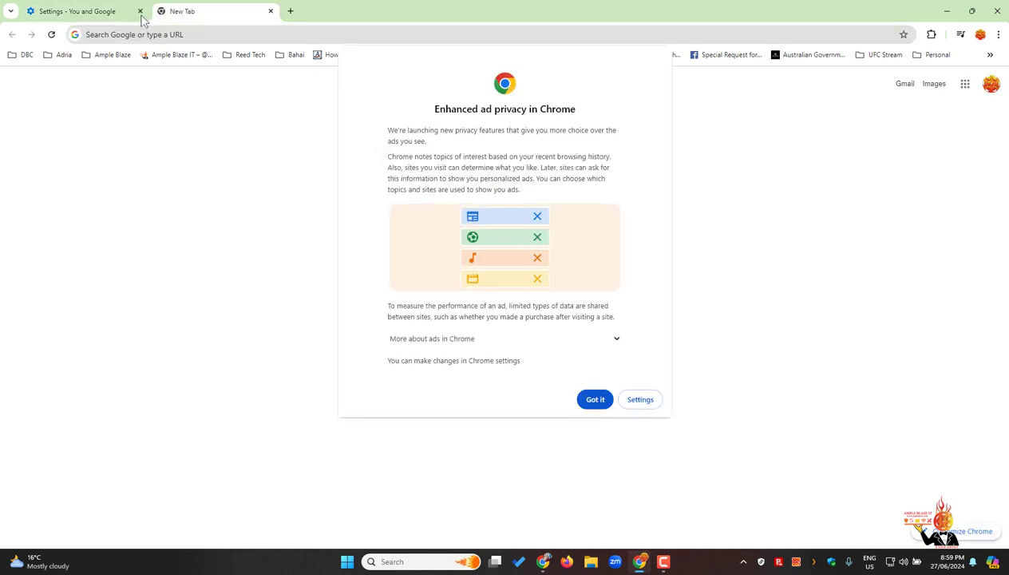
{"action": "left_click", "coordinate": [595, 401]}
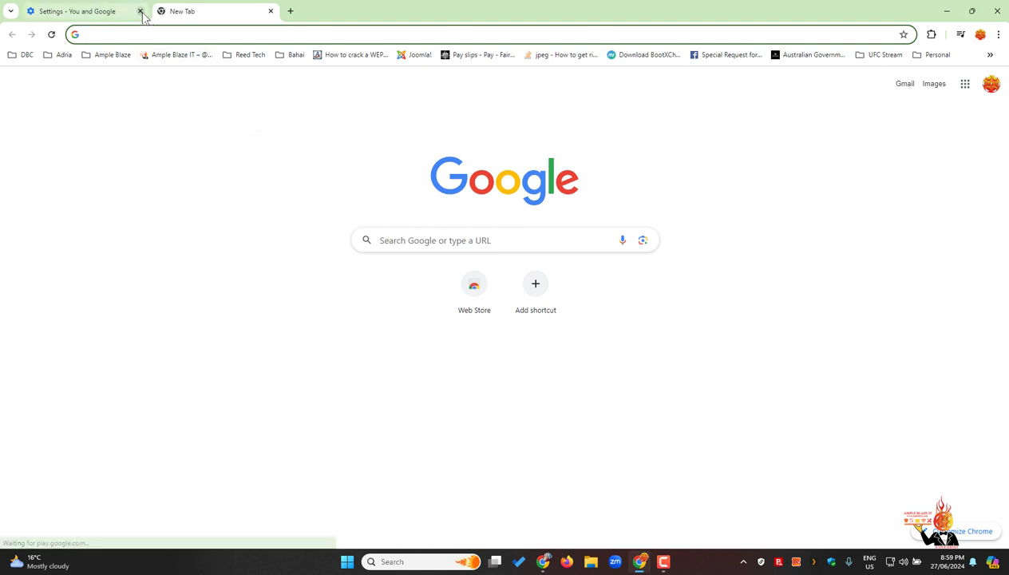
{"action": "mouse_move", "coordinate": [79, 11]}
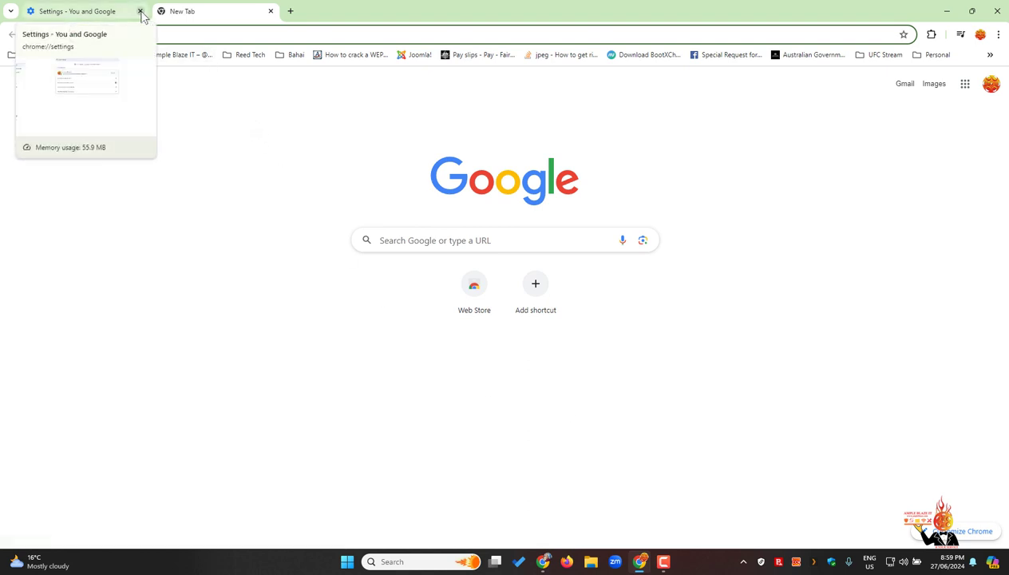
{"action": "left_click", "coordinate": [141, 11]}
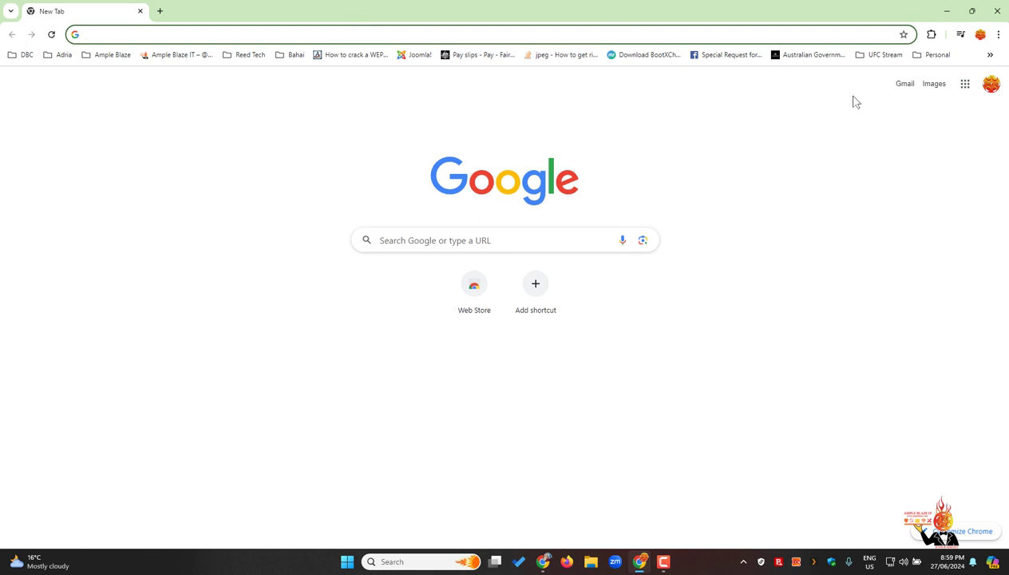
{"action": "left_click", "coordinate": [979, 34]}
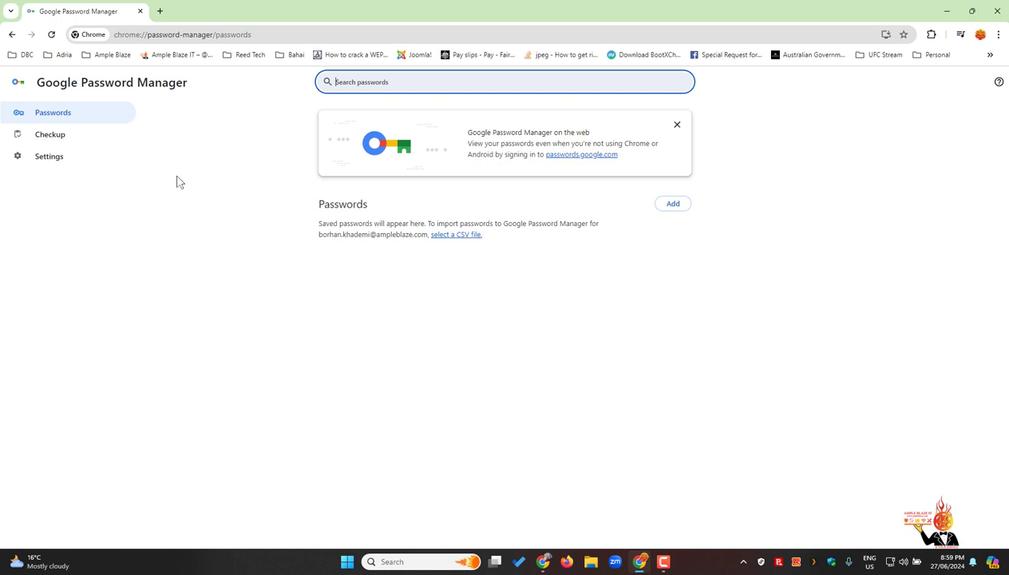
Go to Password Manager settings and start importing passwords from a CSV file
{"action": "left_click", "coordinate": [59, 165]}
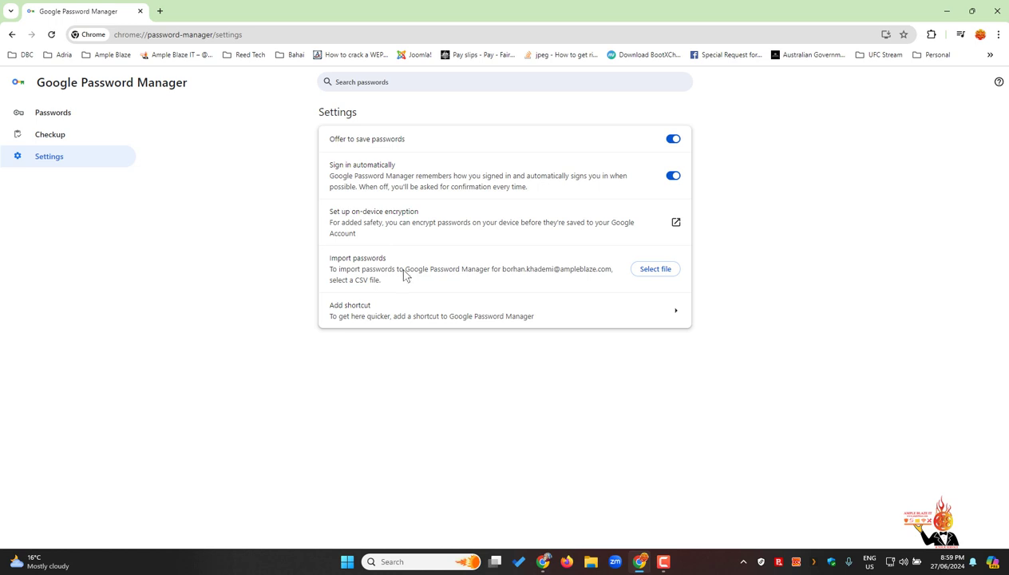
{"action": "left_click", "coordinate": [660, 277]}
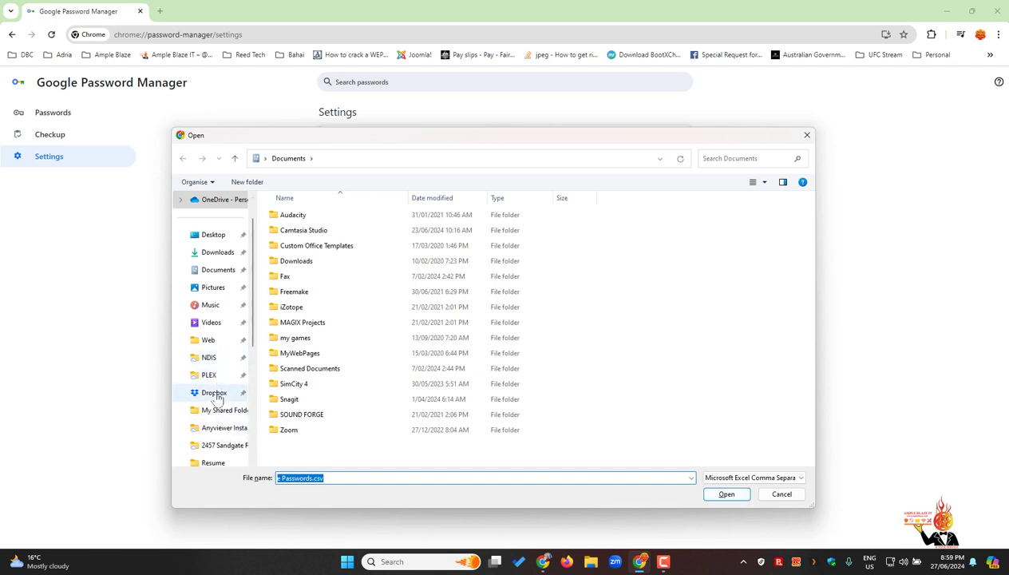
Import Chrome Passwords.csv from My Shared Folder and view the 365 imported passwords
{"action": "scroll", "coordinate": [214, 396], "scroll_direction": "down", "scroll_amount": 2}
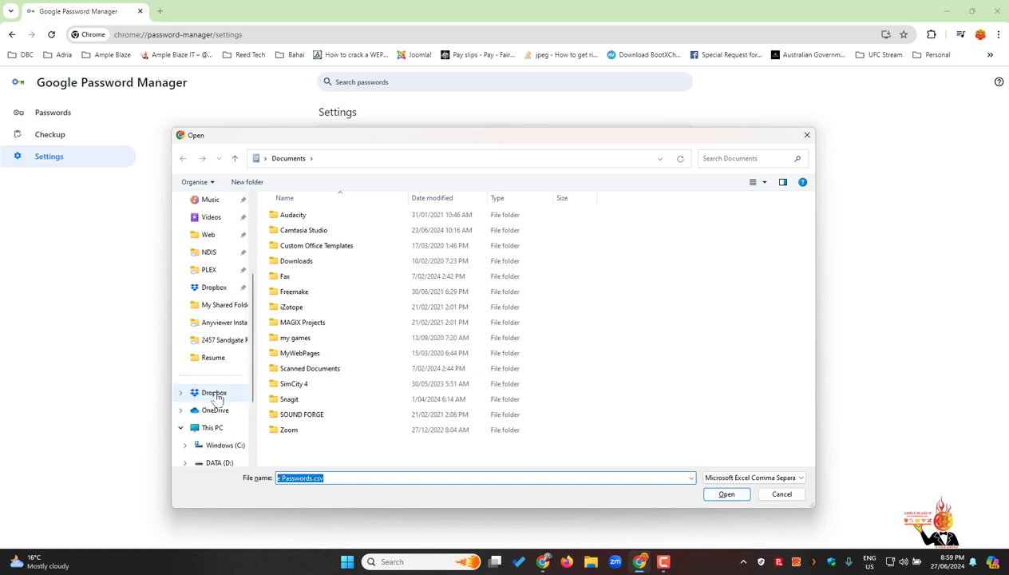
{"action": "left_click", "coordinate": [220, 310]}
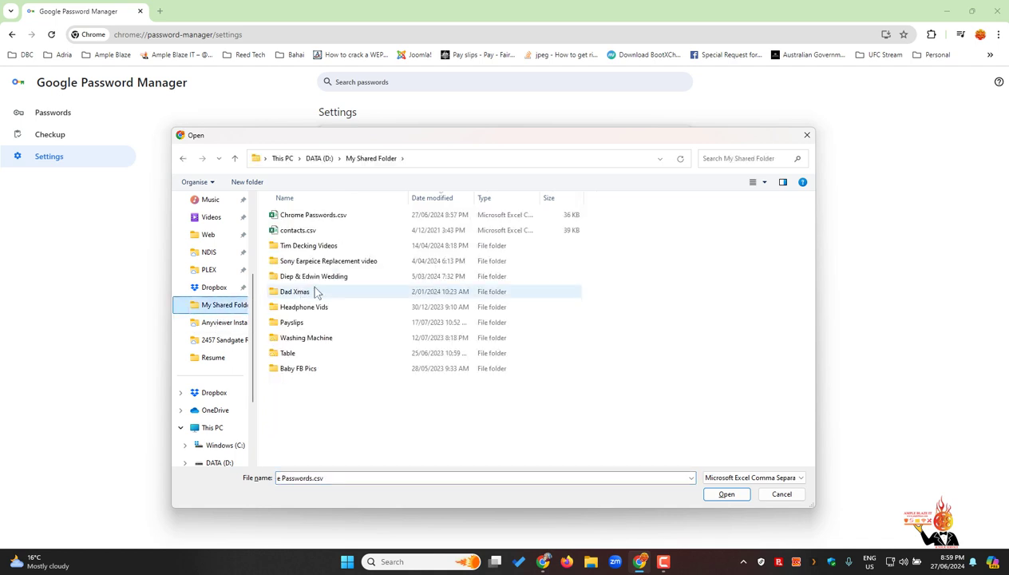
{"action": "left_click", "coordinate": [323, 222]}
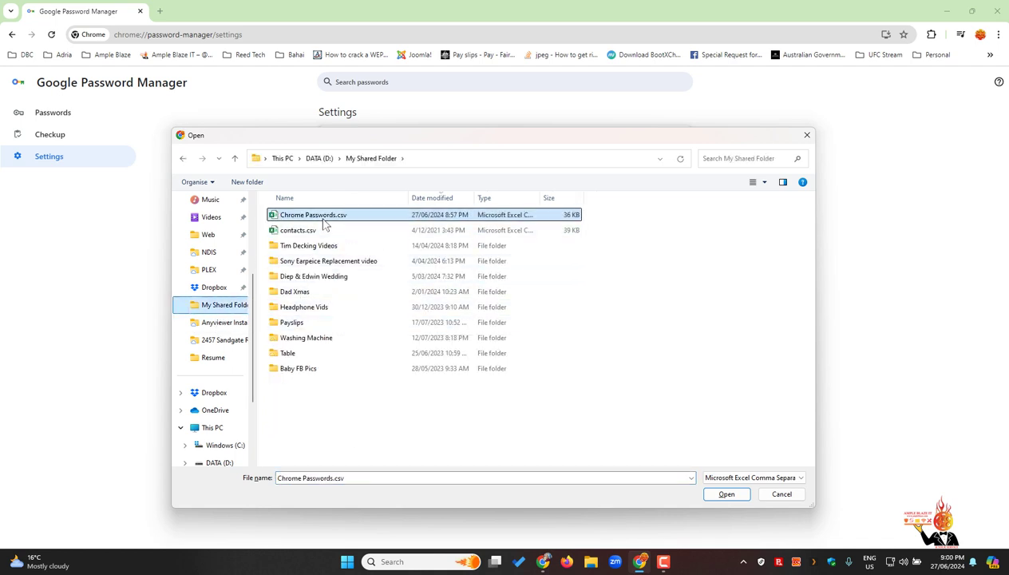
{"action": "left_click", "coordinate": [726, 495]}
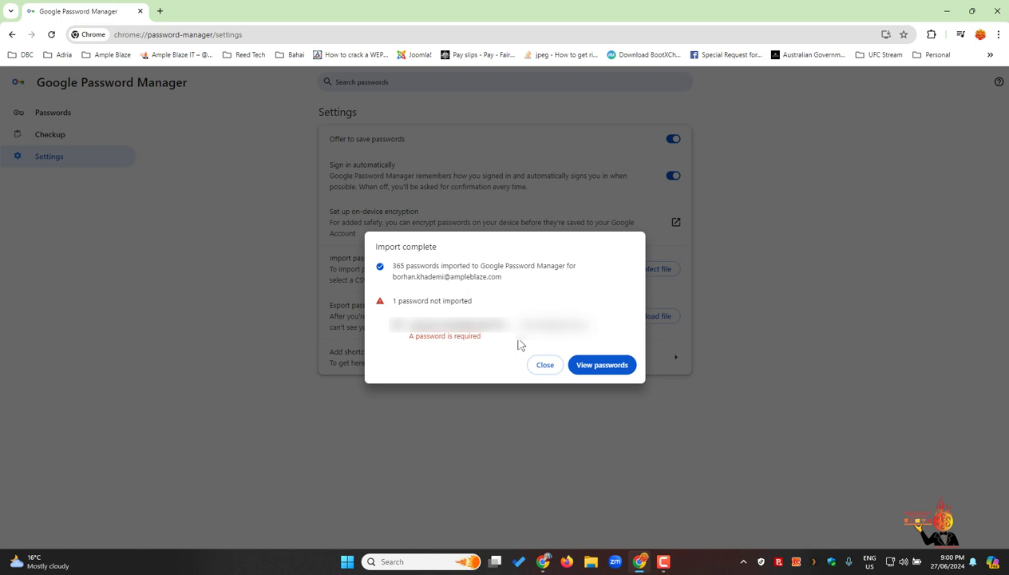
{"action": "left_click", "coordinate": [595, 367]}
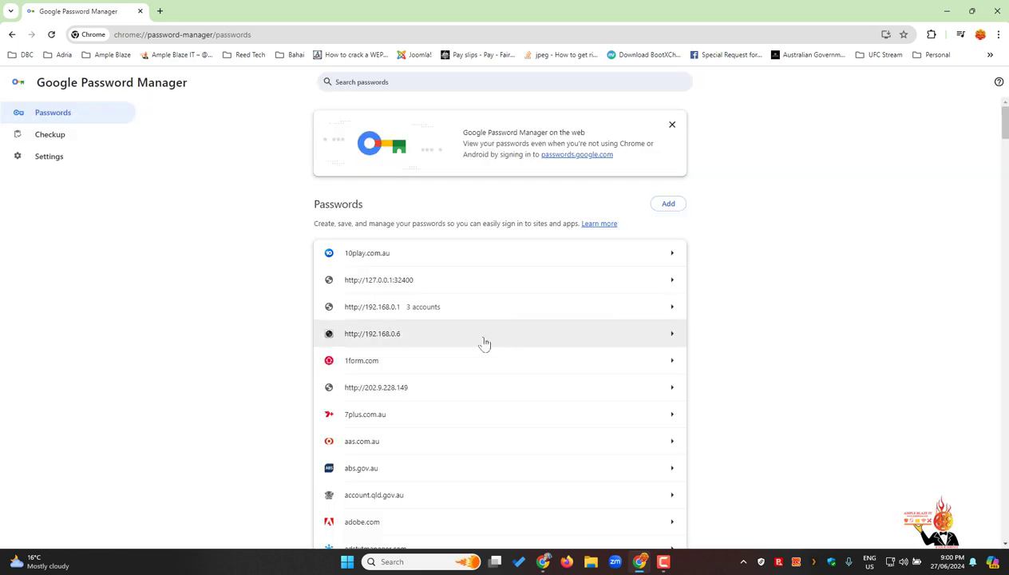
Review the imported passwords, then replace the Password Manager tab with a fresh new tab
{"action": "scroll", "coordinate": [468, 338], "scroll_direction": "down", "scroll_amount": 7}
{"action": "scroll", "coordinate": [468, 338], "scroll_direction": "down", "scroll_amount": 3}
{"action": "scroll", "coordinate": [469, 338], "scroll_direction": "down", "scroll_amount": 5}
{"action": "scroll", "coordinate": [469, 338], "scroll_direction": "up", "scroll_amount": 2}
{"action": "scroll", "coordinate": [469, 338], "scroll_direction": "up", "scroll_amount": 4}
{"action": "scroll", "coordinate": [468, 338], "scroll_direction": "up", "scroll_amount": 3}
{"action": "scroll", "coordinate": [469, 338], "scroll_direction": "up", "scroll_amount": 4}
{"action": "scroll", "coordinate": [469, 338], "scroll_direction": "up", "scroll_amount": 2}
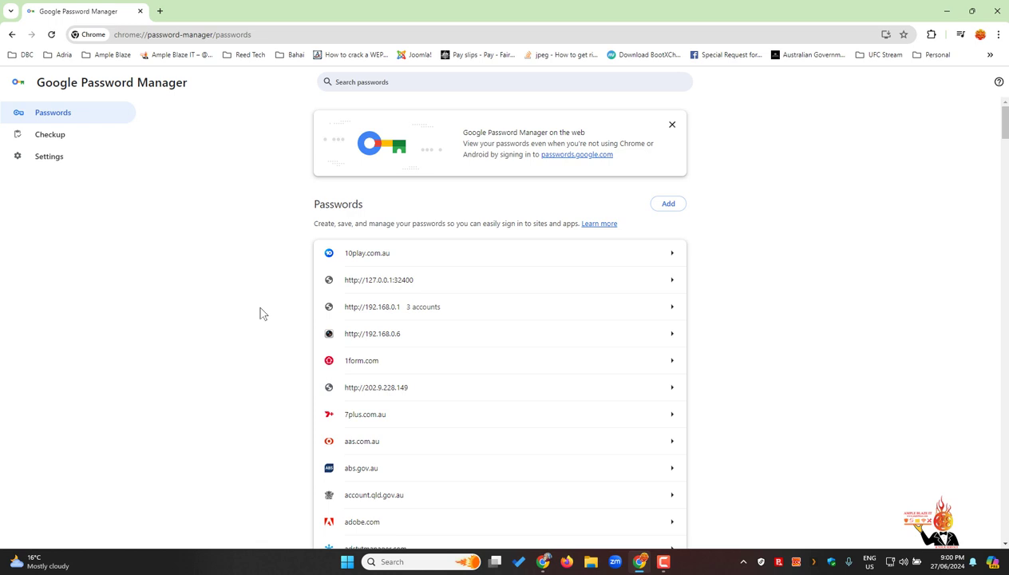
{"action": "left_click", "coordinate": [161, 13]}
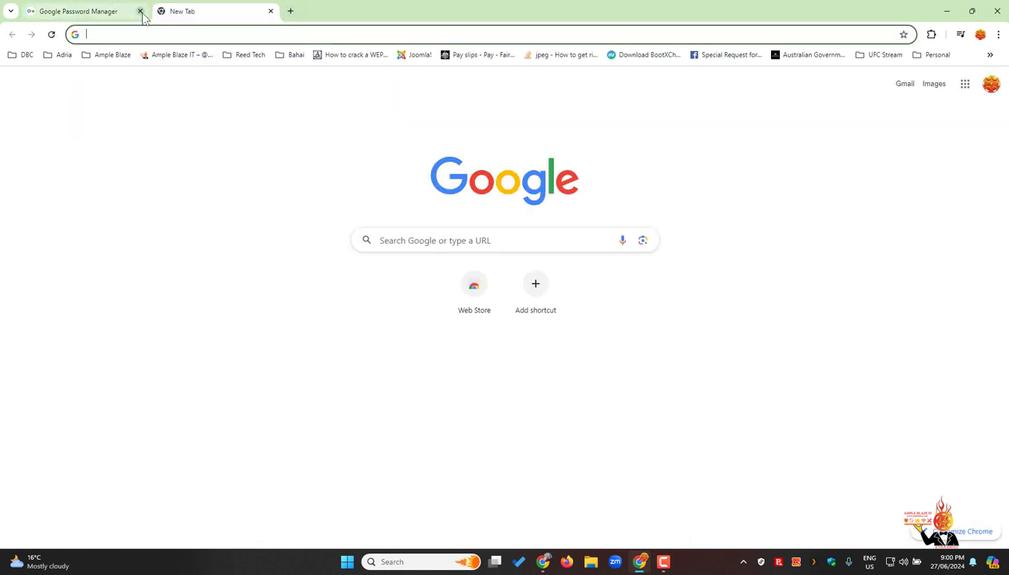
{"action": "left_click", "coordinate": [140, 12]}
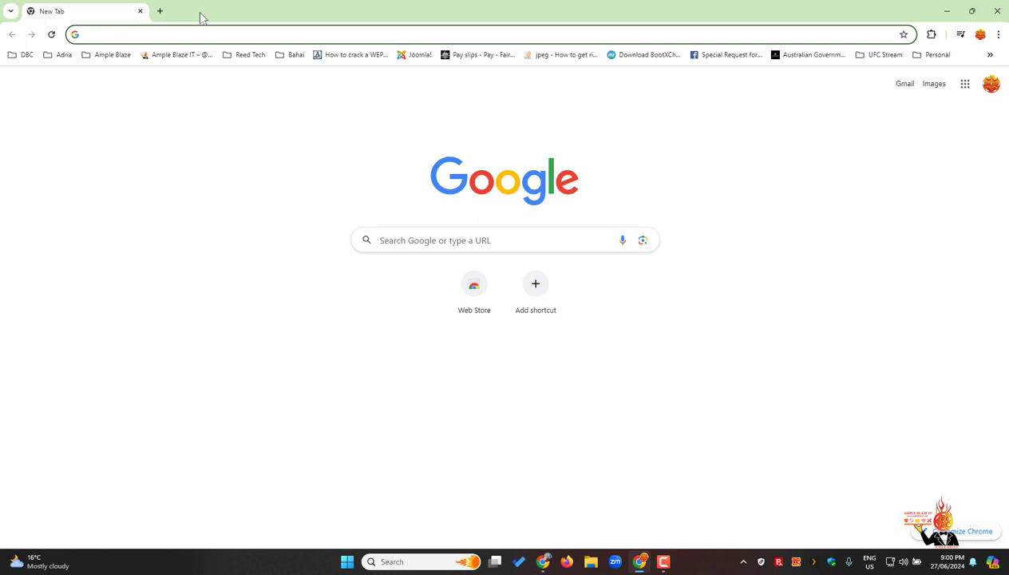